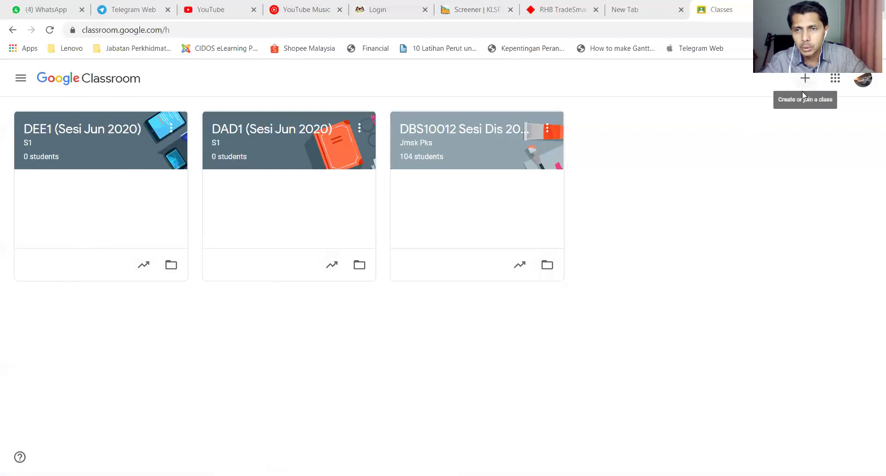
Start creating a new class and accept the notice about using Classroom at a school with students
click(805, 79)
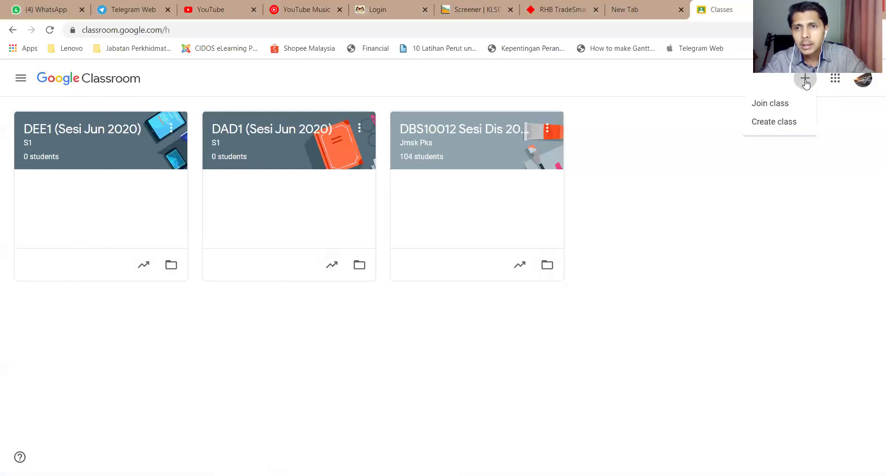
click(778, 122)
click(381, 326)
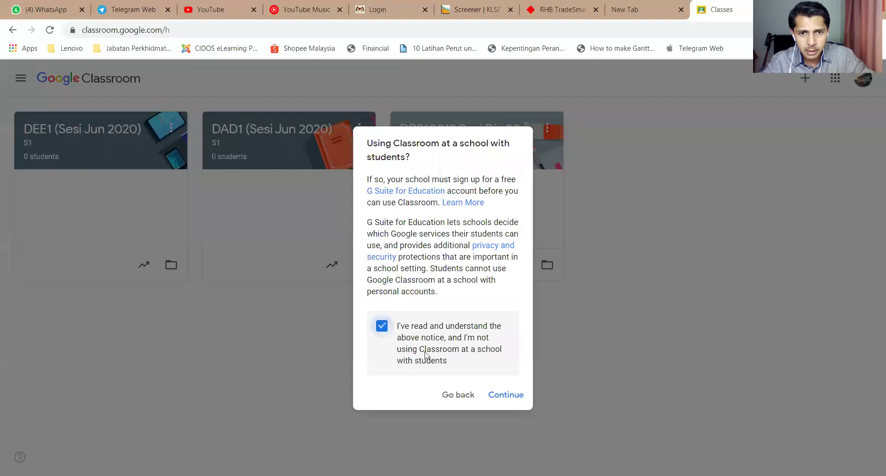
click(502, 398)
Enter "DKA1 (Sesi Jun 2020)" as the class name
click(381, 189)
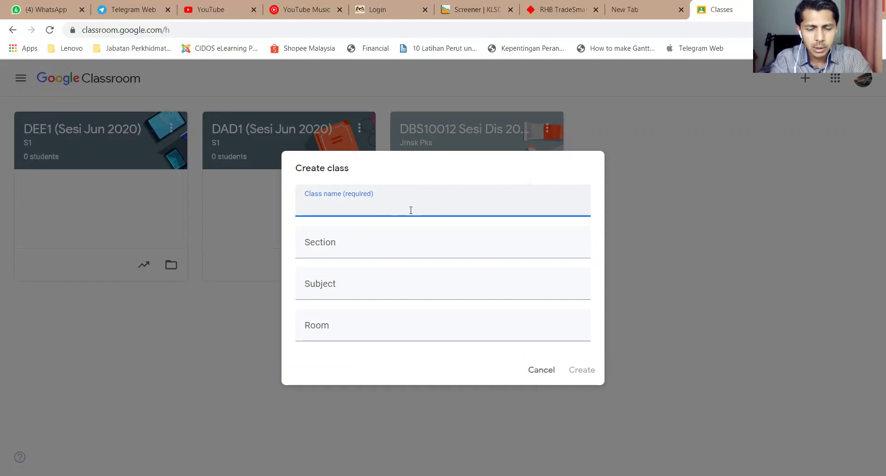
text(DA)
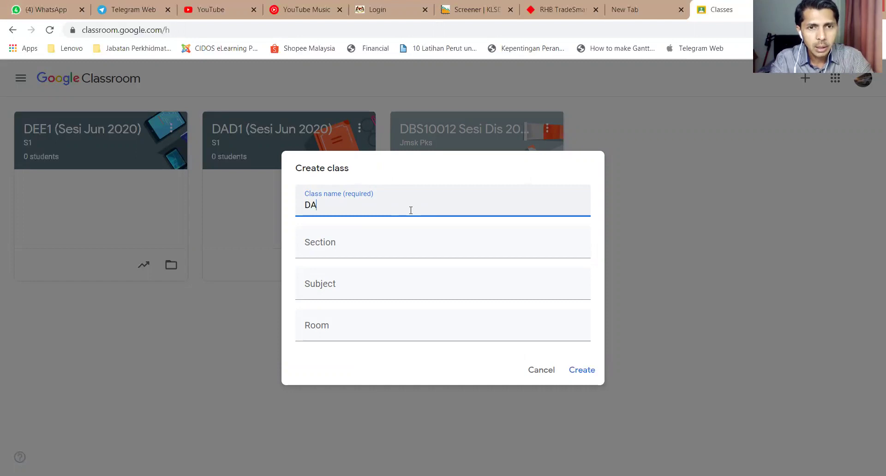
key(BackSpace)
text(KA1)
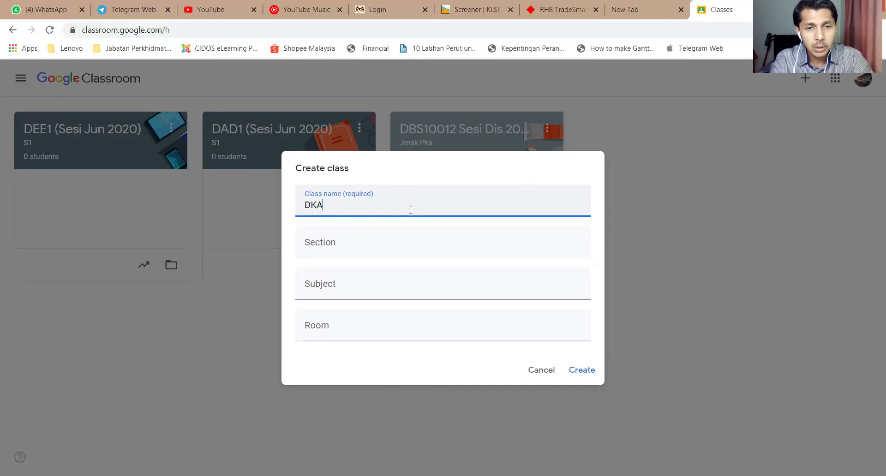
text( ()
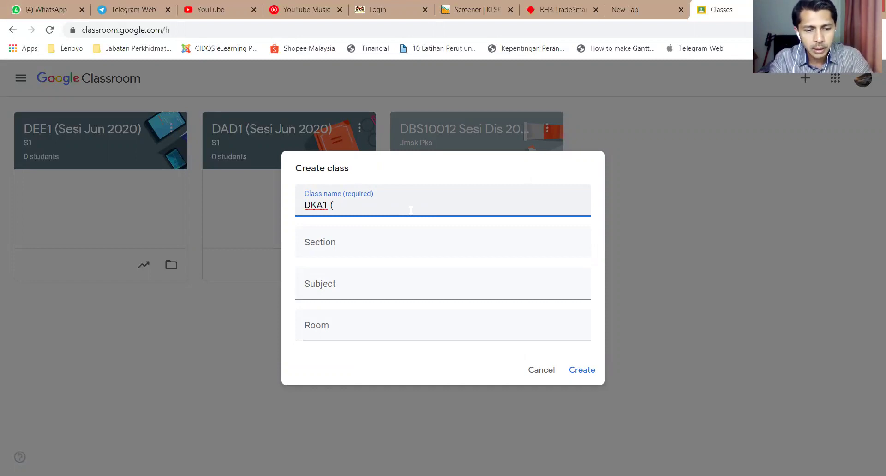
text(Sesi)
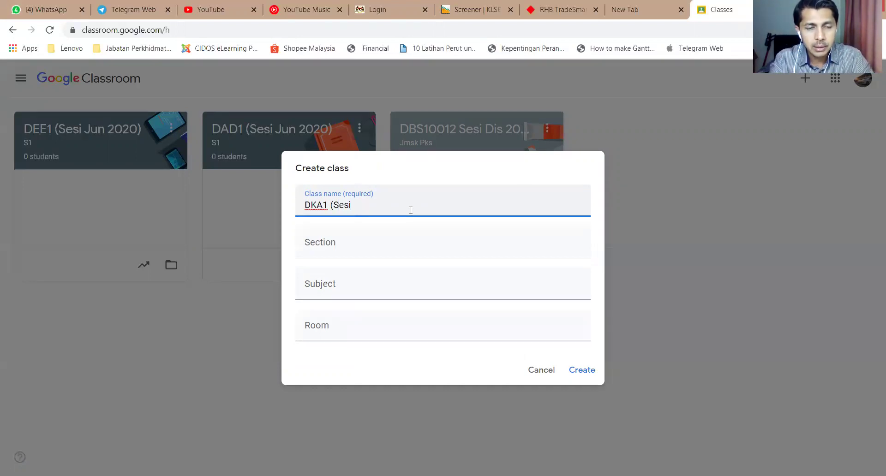
text( Jun 2020))
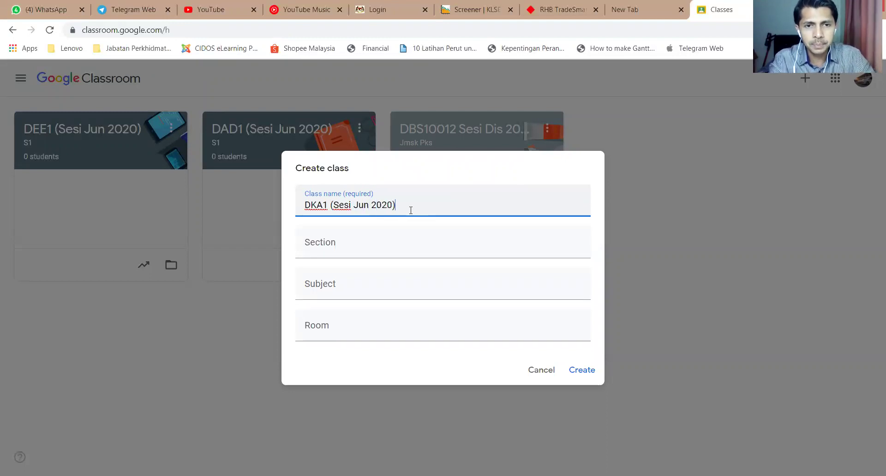
Set the section to "S1" and the subject to "DBS10012 Engineering Science"
click(371, 250)
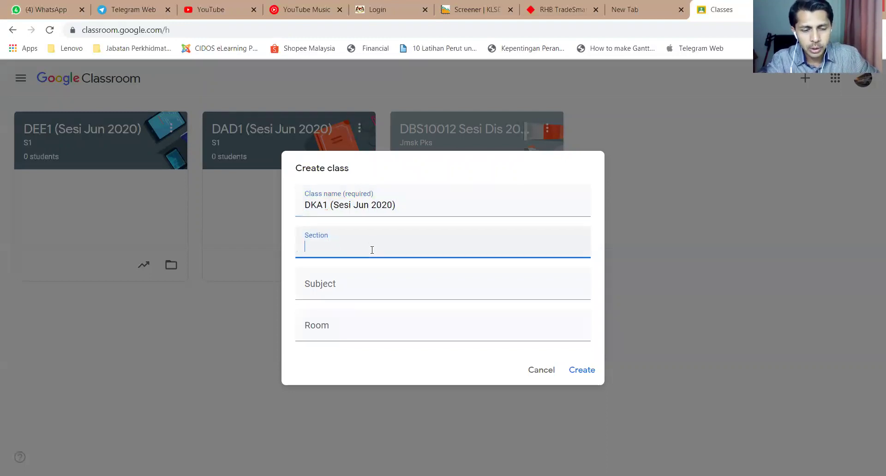
text(S1)
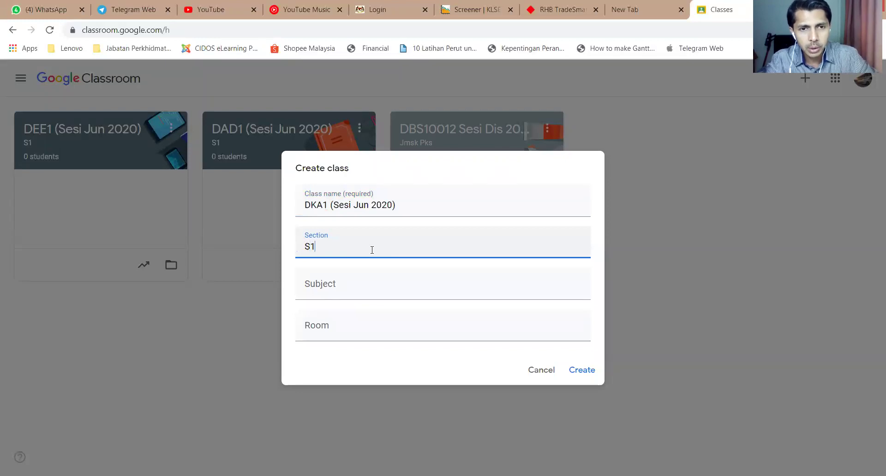
click(365, 276)
text(DBS10012 )
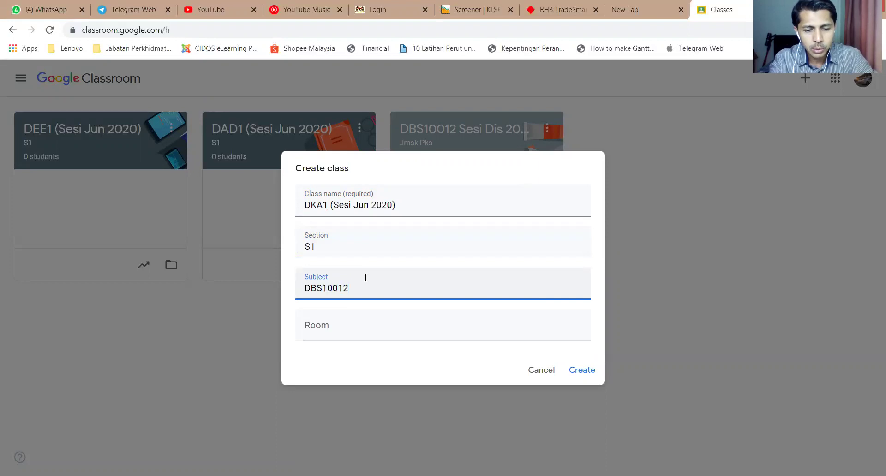
text(En)
key(BackSpace)
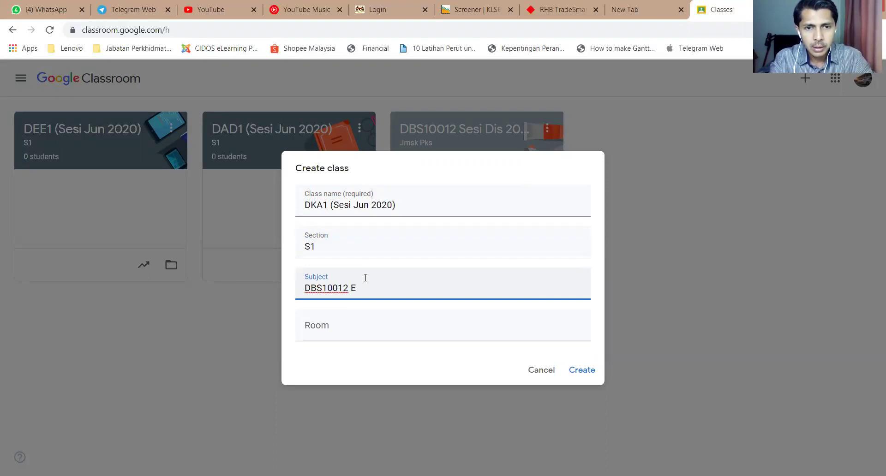
text(ngineeri)
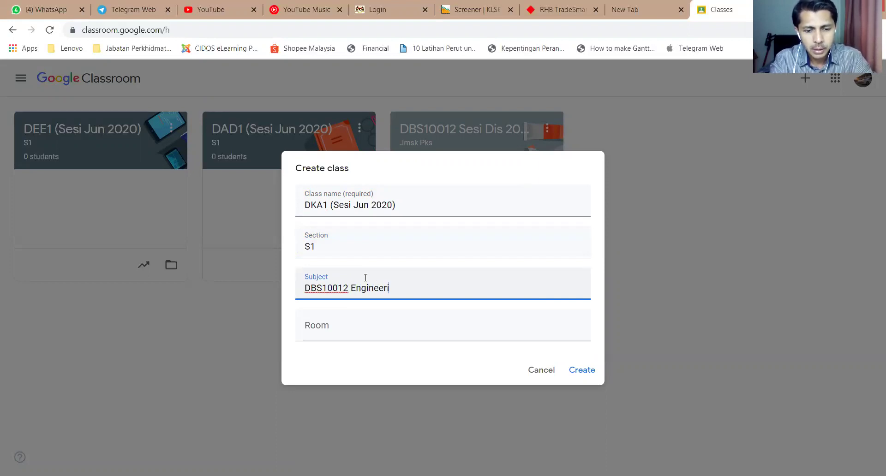
text(ng Science)
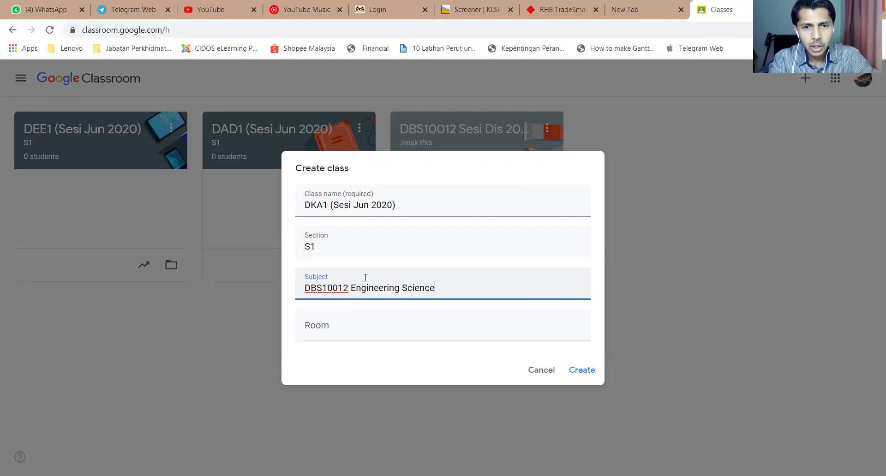
Enter "Selasa (8.00-10.00 pg - MSA) dan Khamis (3.00-4.00 ptg - BK25)" as the room and create the class
click(320, 333)
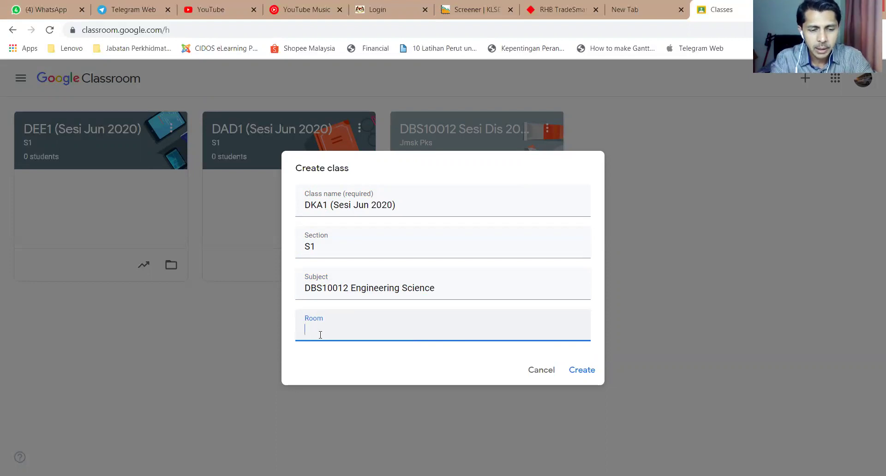
text(Selasa )
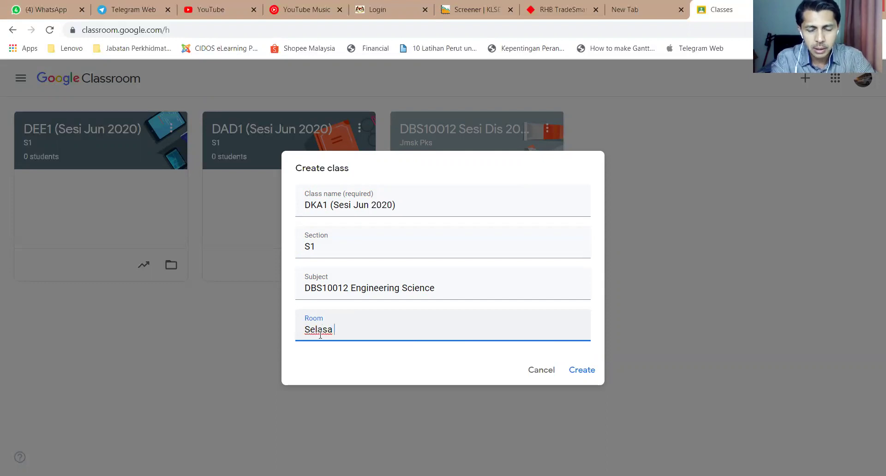
text(()
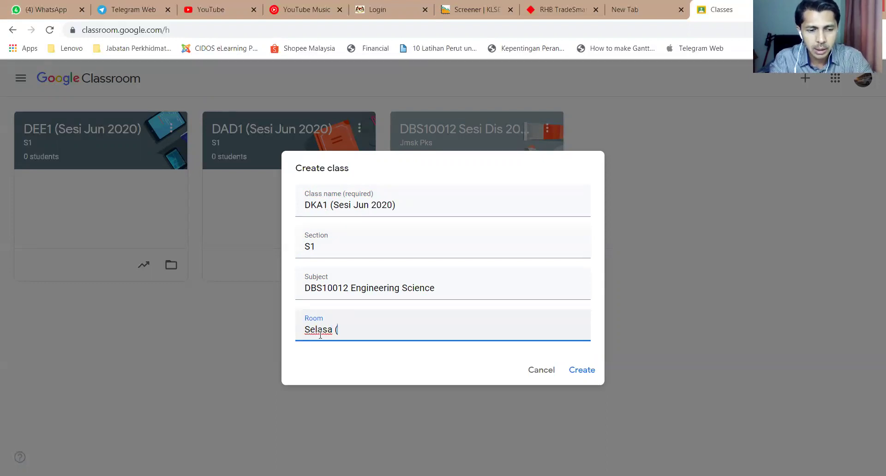
text(8)
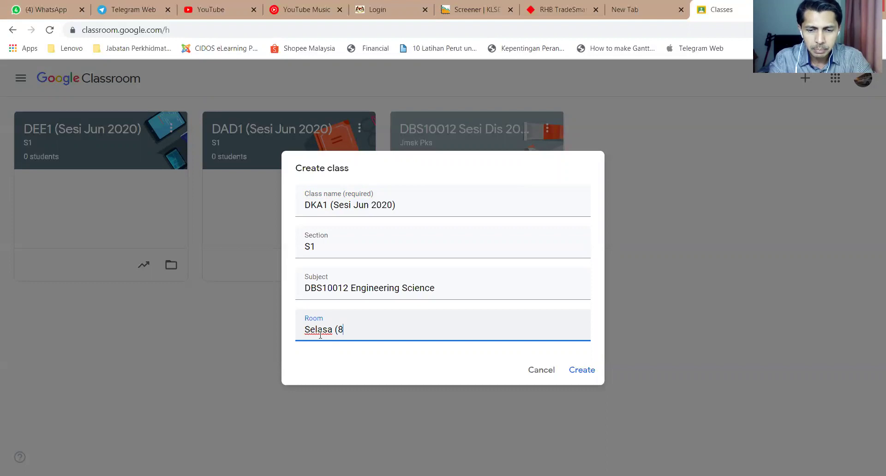
text(.00-)
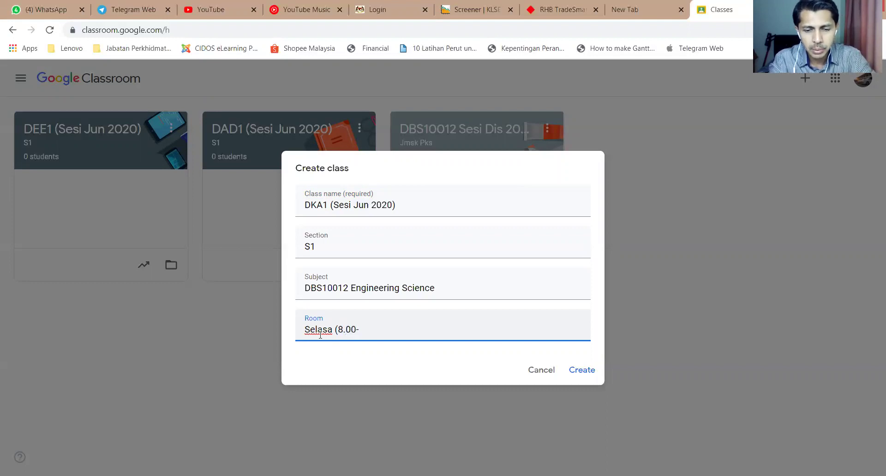
text(10.00)
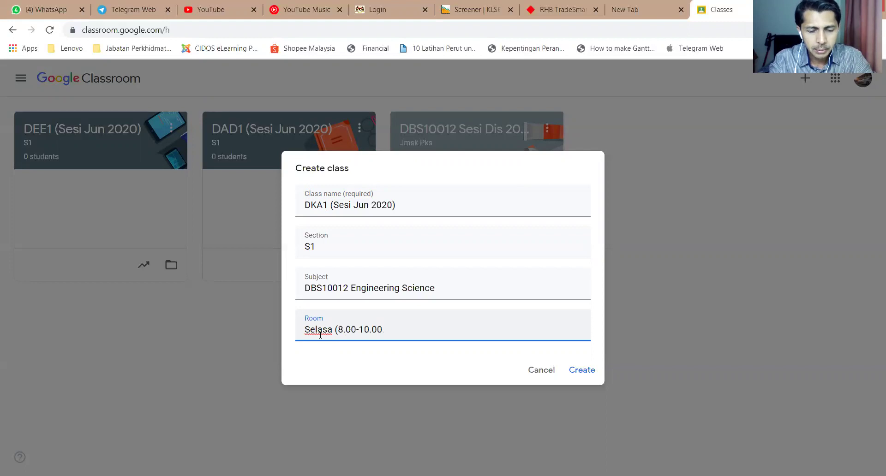
text( pg)
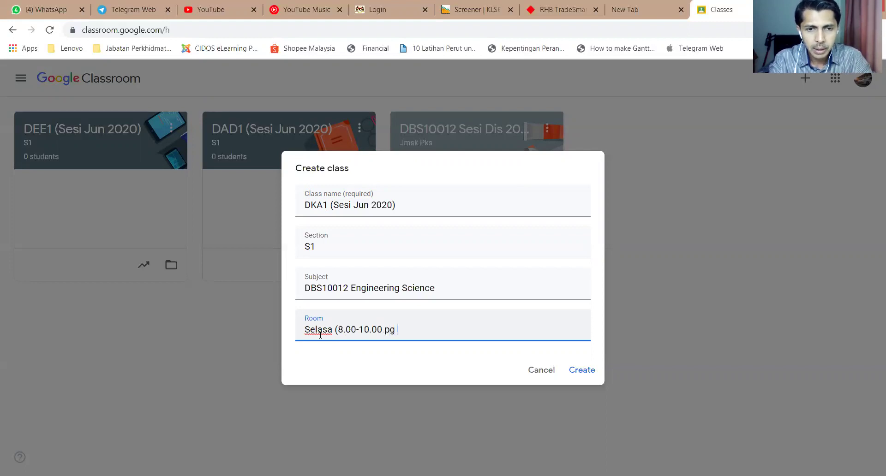
text( - MSA)
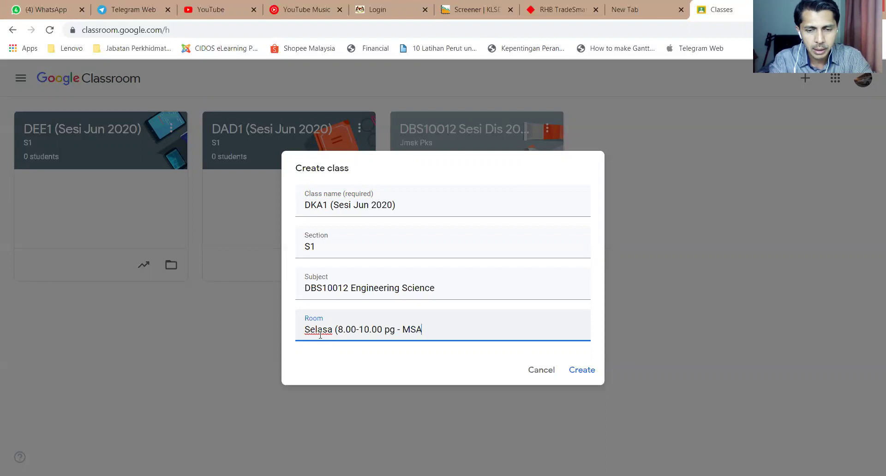
text() dan)
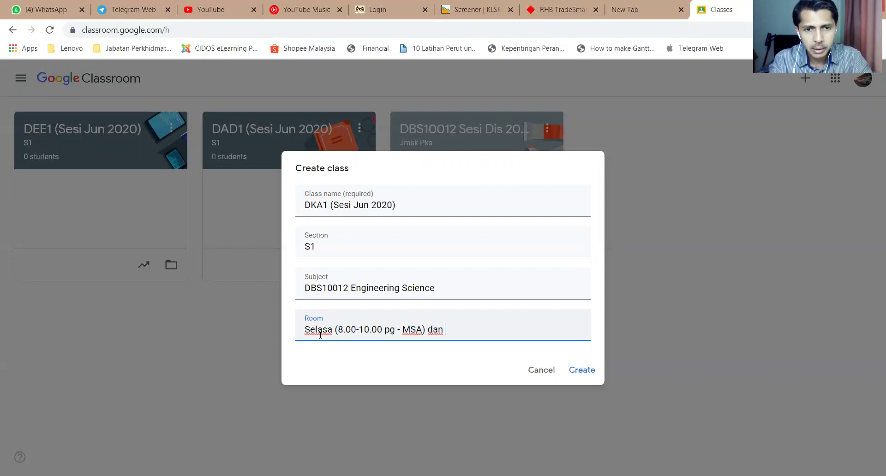
text( Kha)
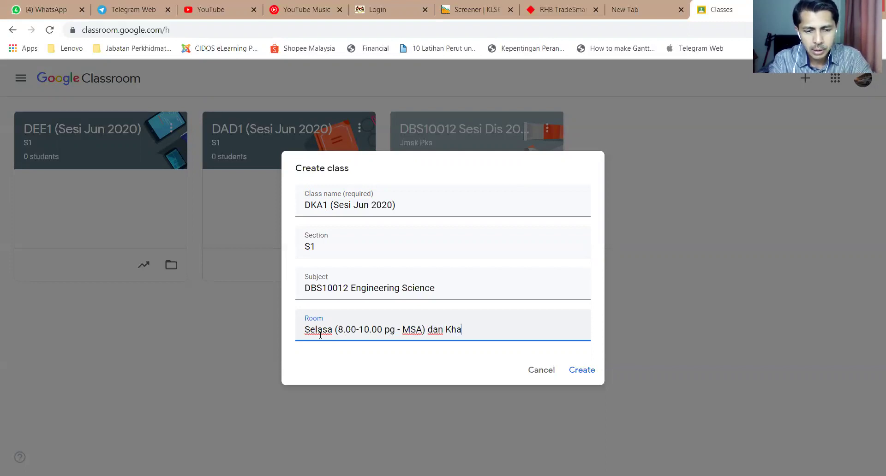
text(mis ()
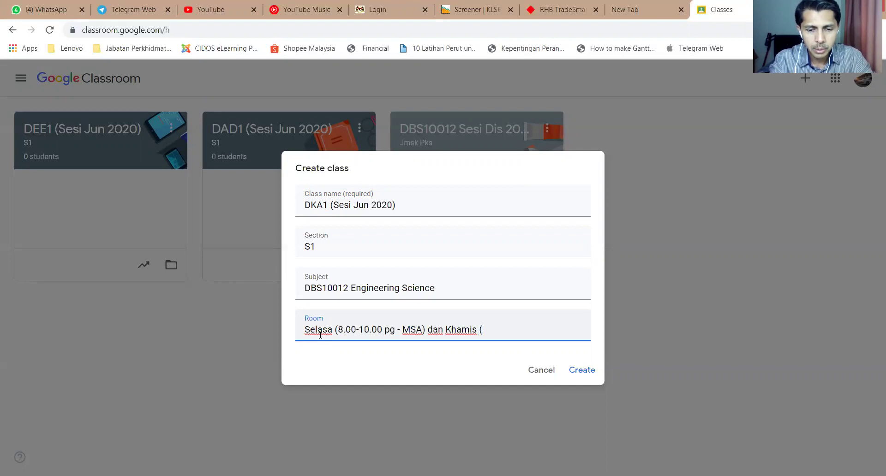
text(3.00-4.00)
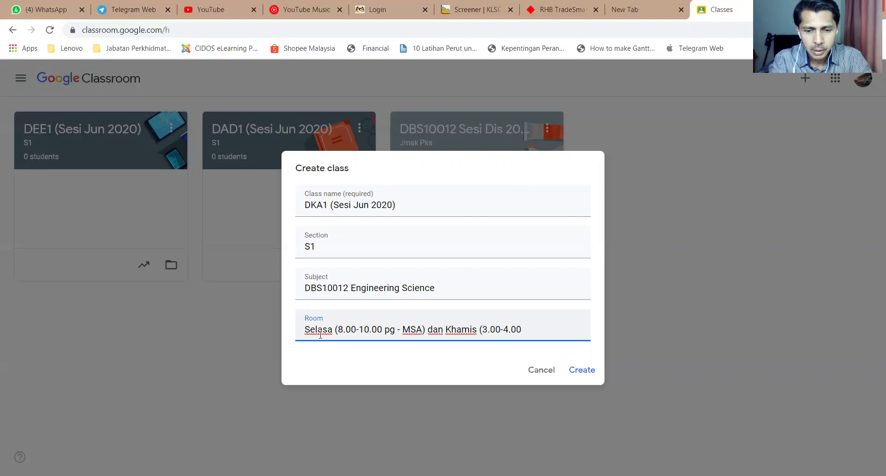
text( -)
text(ptg - )
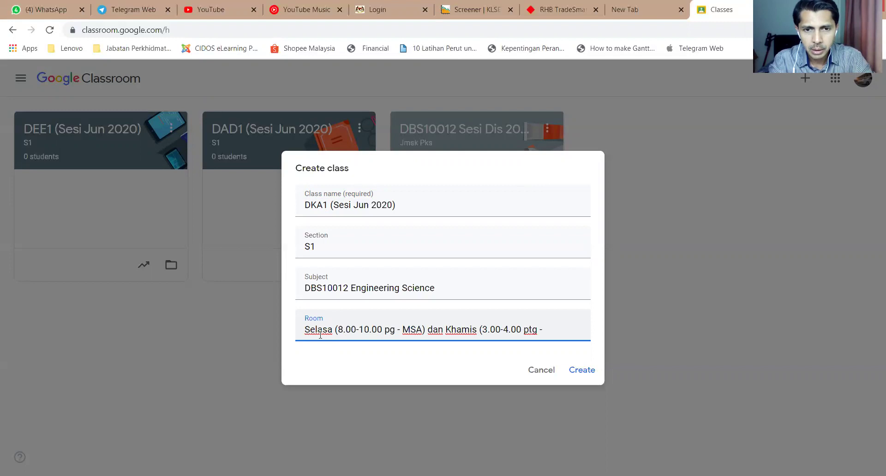
text(B)
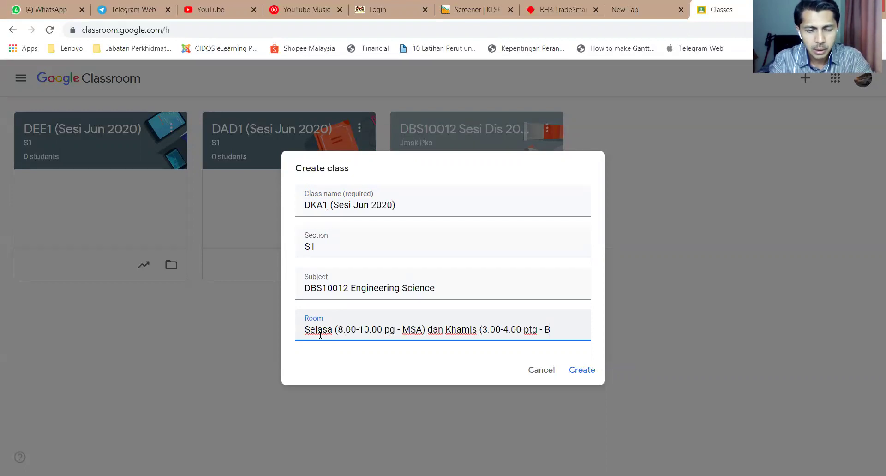
text(K25))
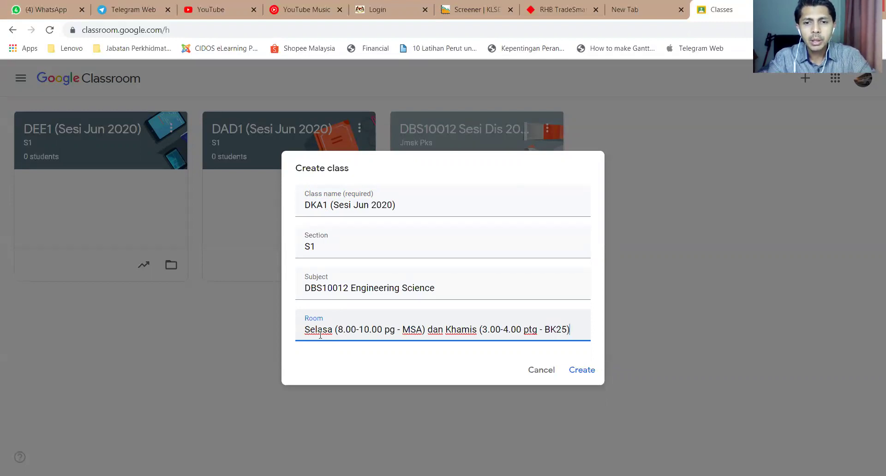
click(575, 370)
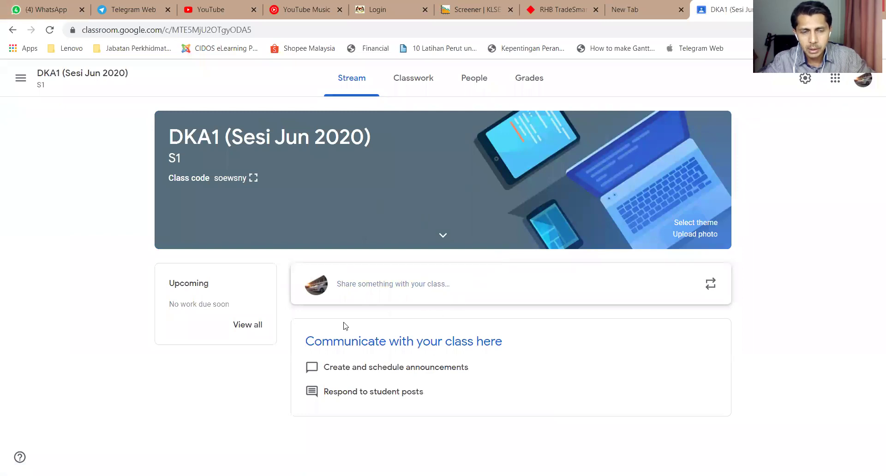
Return to the overview of all classes and move the DAD1 (Sesi Jun 2020) card to first place
click(21, 82)
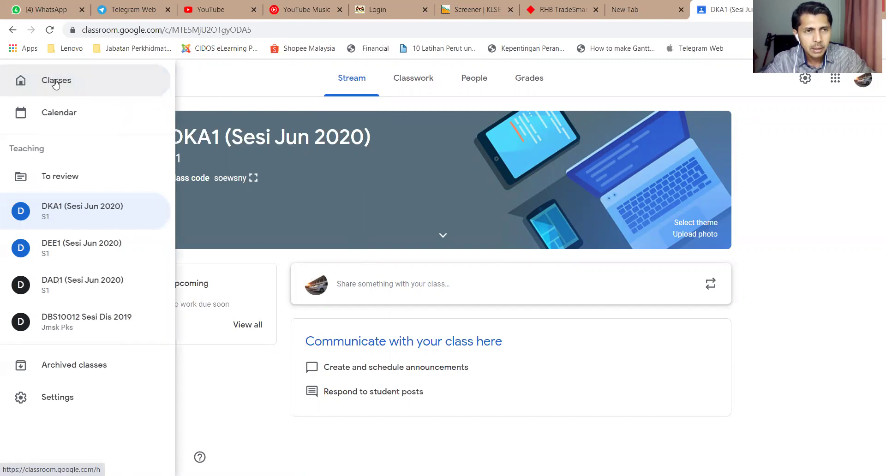
click(56, 84)
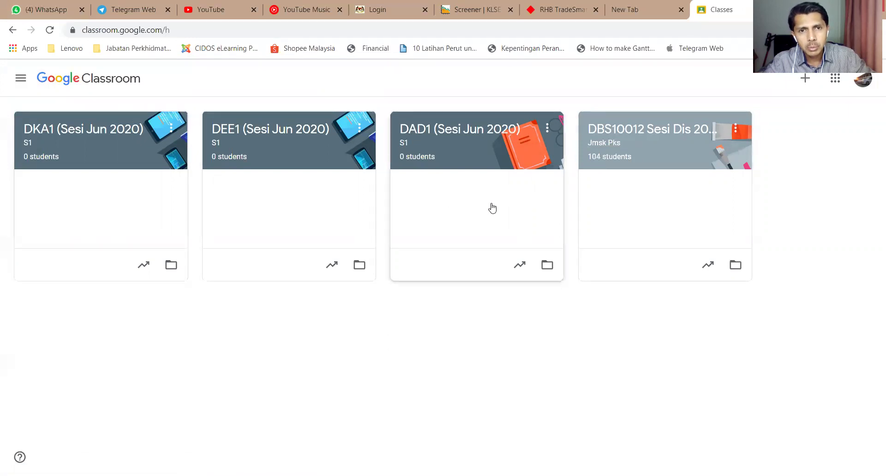
drag(288, 204, 59, 209)
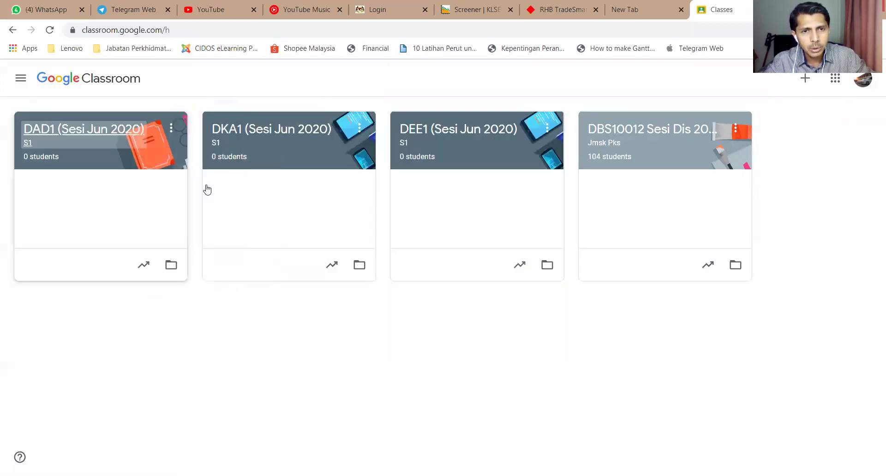
Move the DKA1 (Sesi Jun 2020) card to first place, ahead of DAD1, and open that class
drag(267, 195, 133, 200)
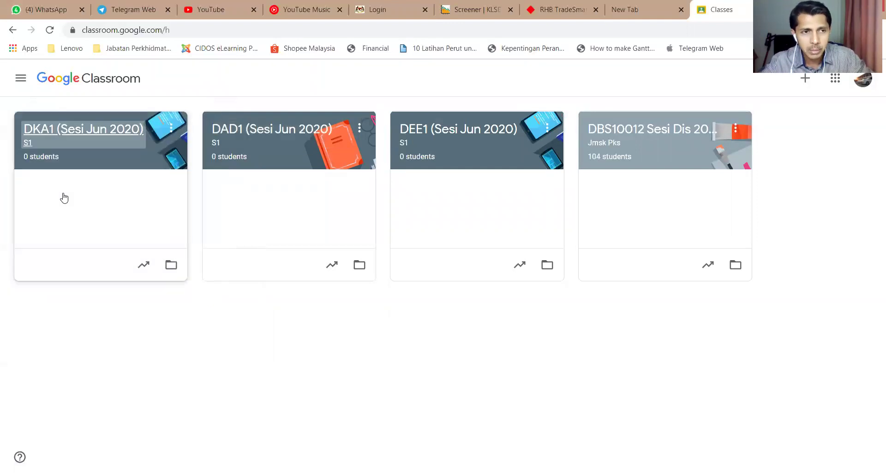
click(58, 132)
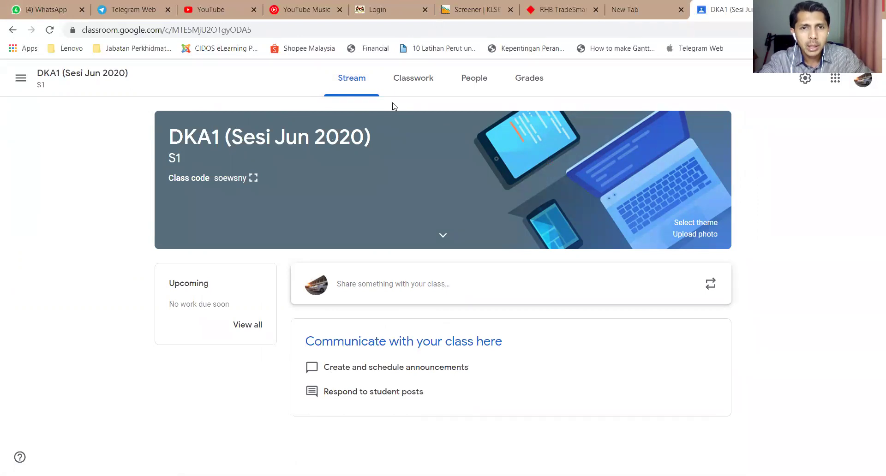
Look through the Classwork, People and Grades pages of the DKA1 class
click(423, 81)
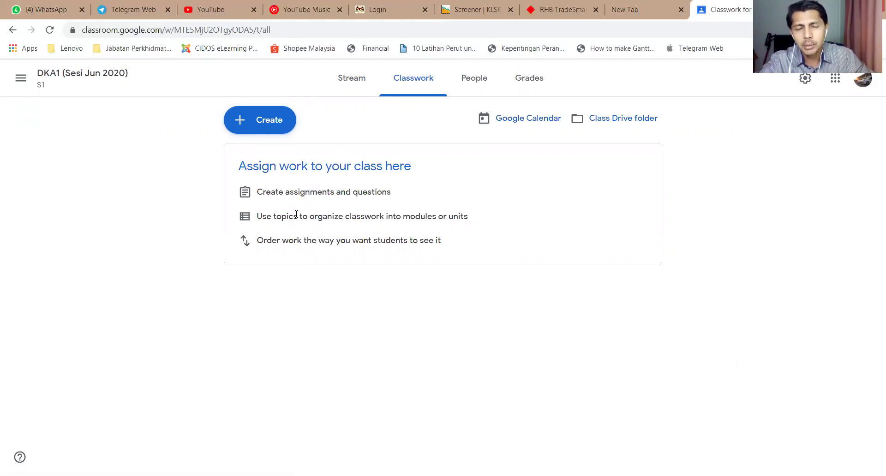
click(474, 78)
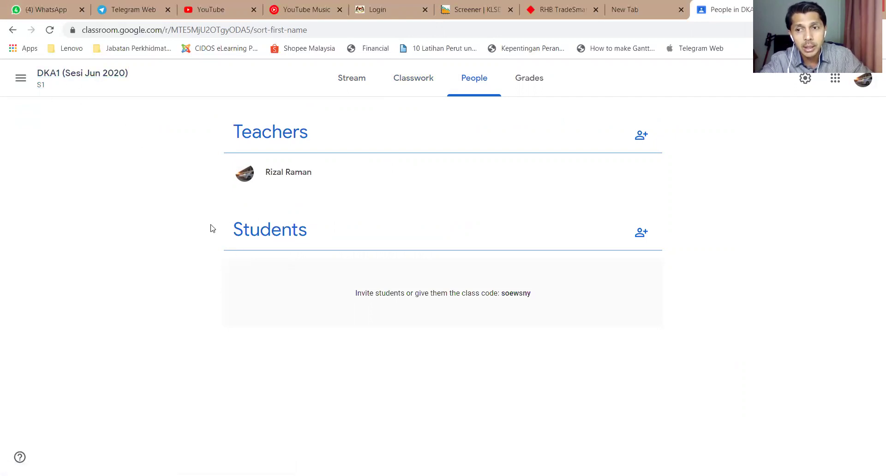
click(529, 84)
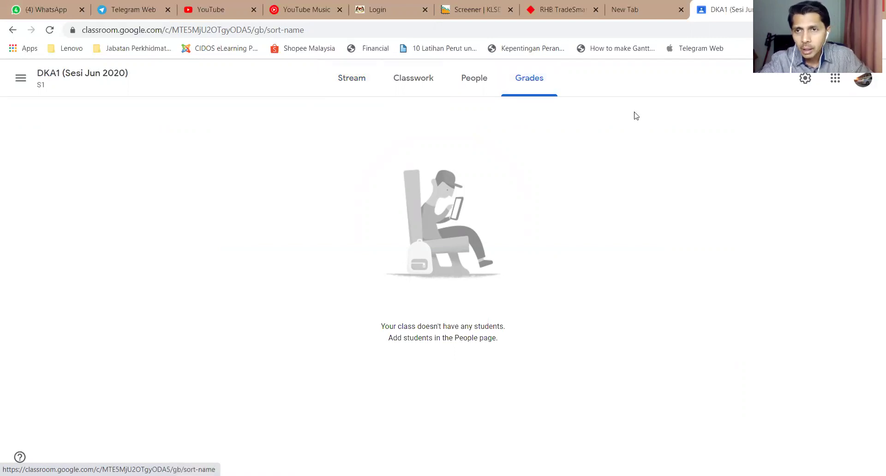
Return to the class's Classwork page and add a topic named "Chapter 1"
click(414, 85)
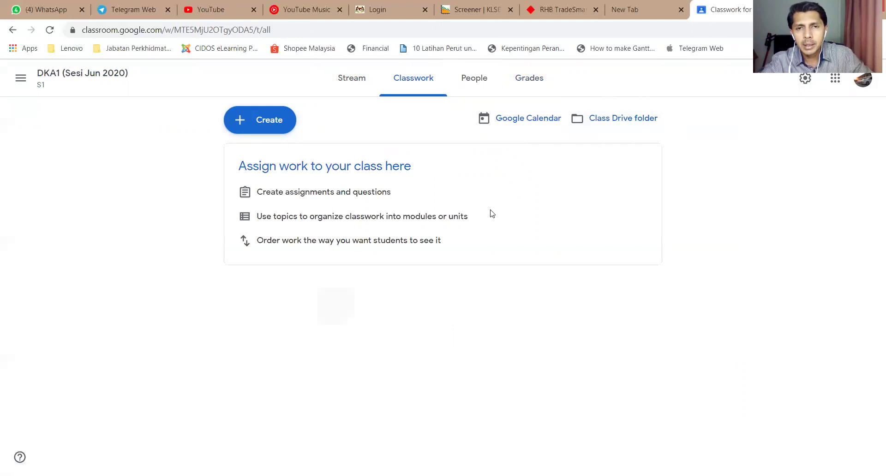
click(255, 125)
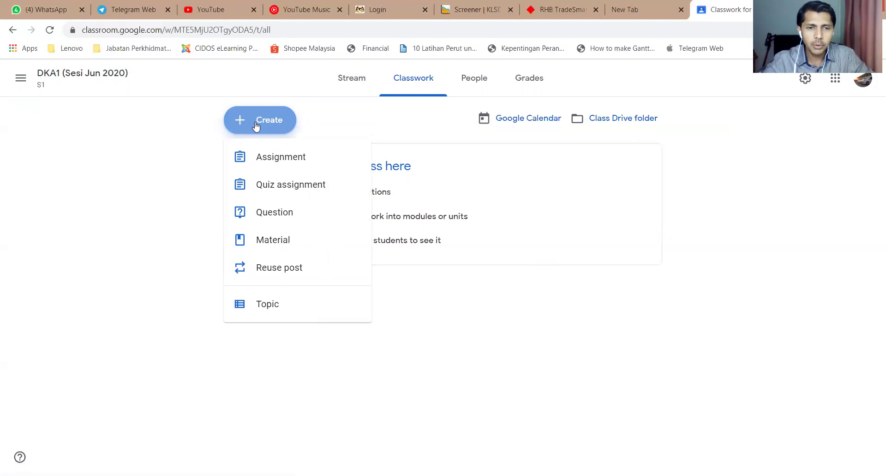
click(271, 306)
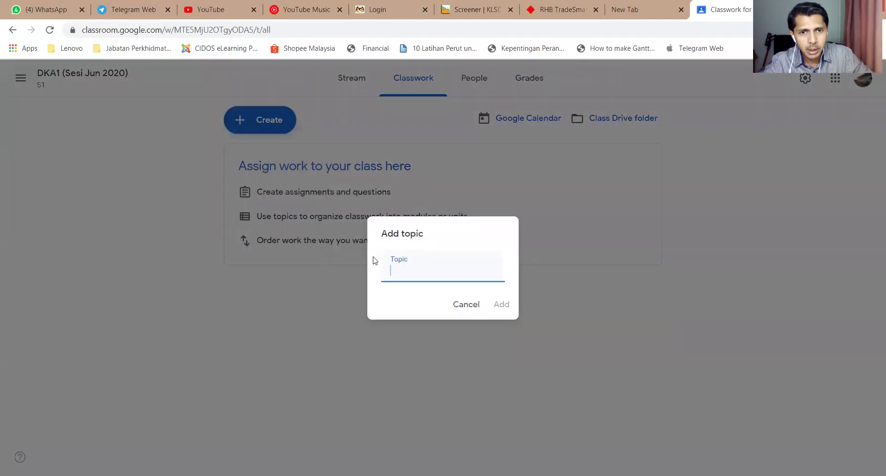
text(C)
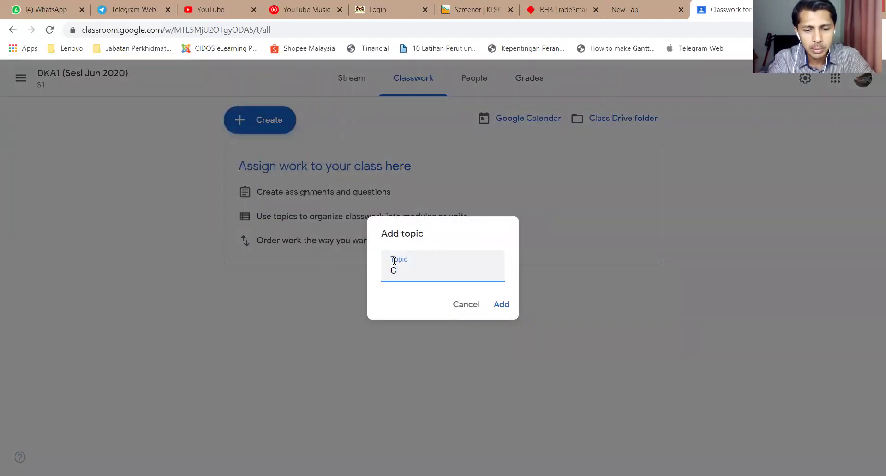
text(hapter 1)
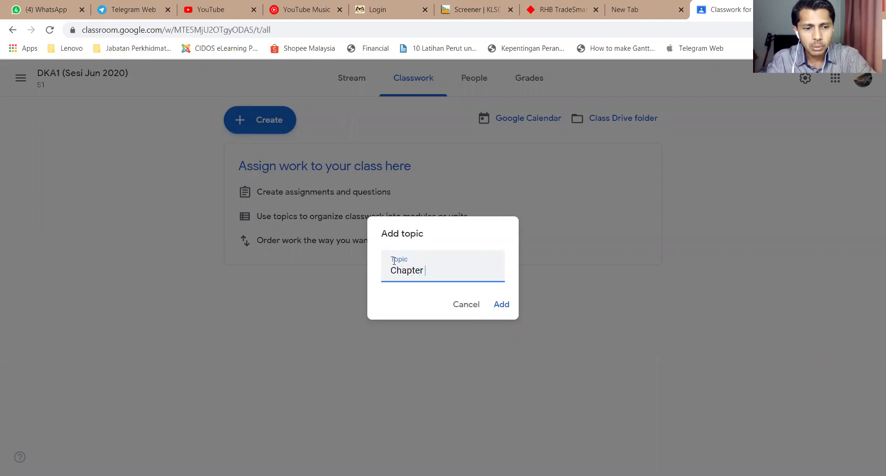
click(493, 306)
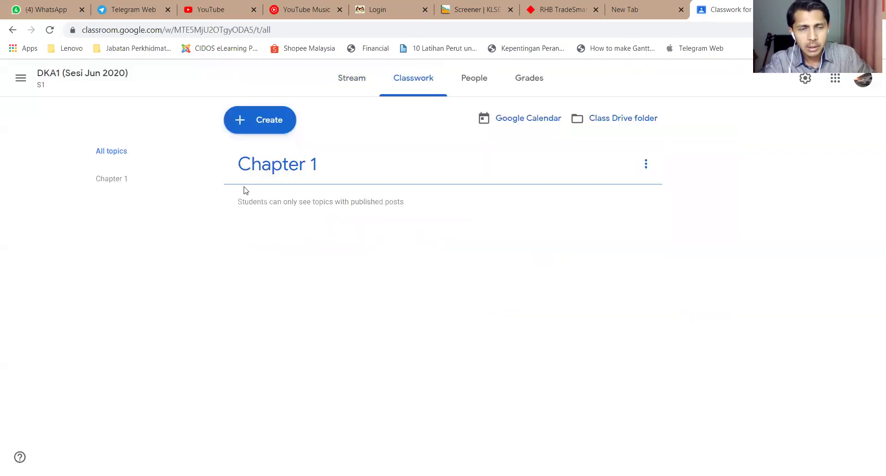
Add a second classwork topic named "Chapter 2"
click(262, 125)
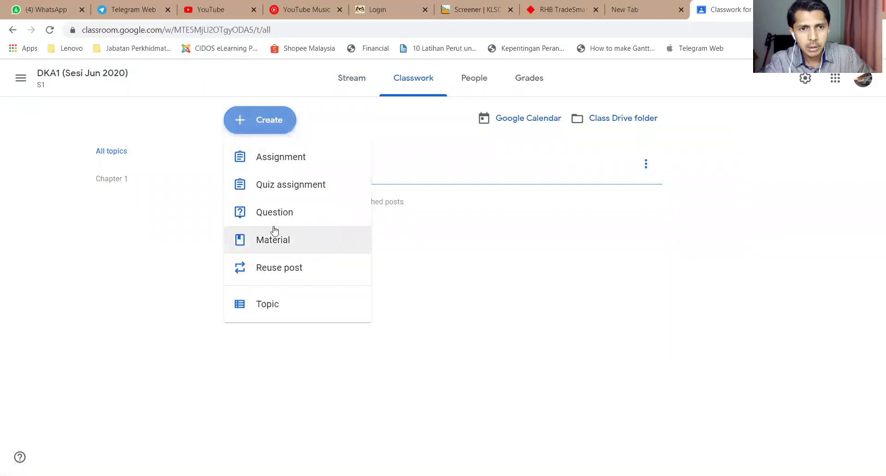
click(249, 131)
click(248, 130)
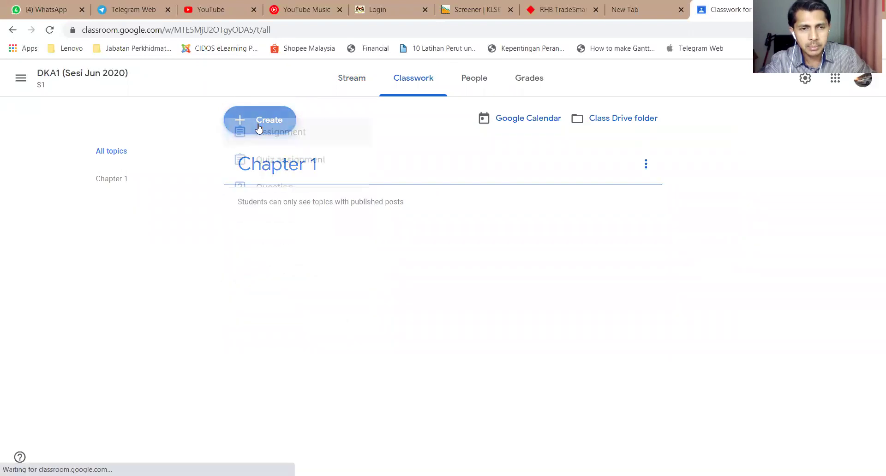
click(269, 306)
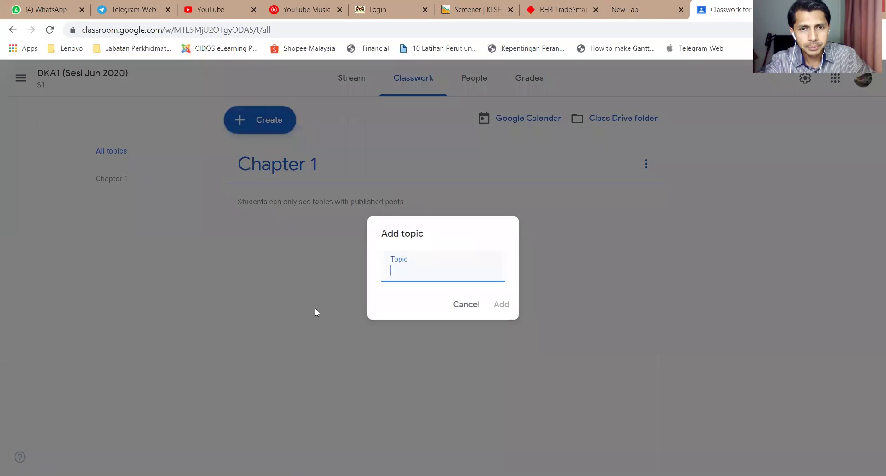
text(Chap)
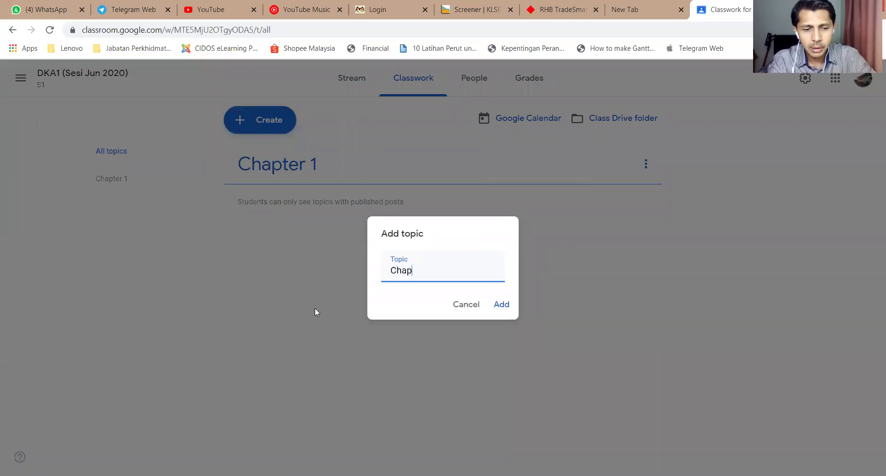
text(ter 2)
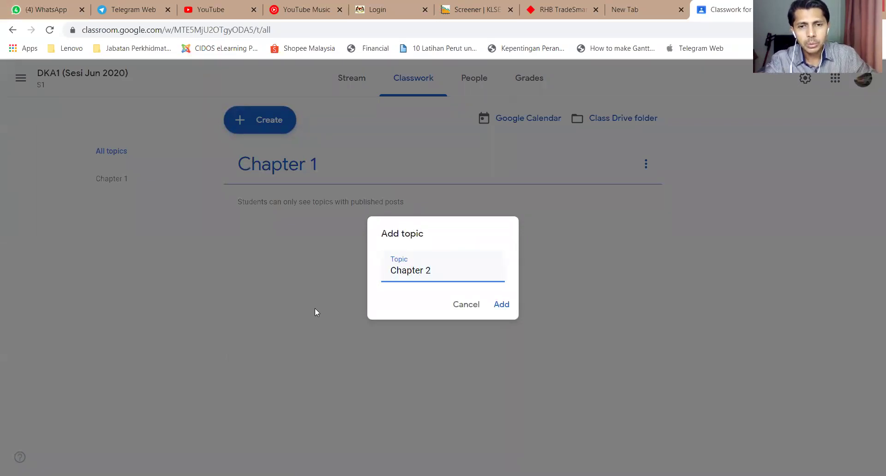
click(507, 306)
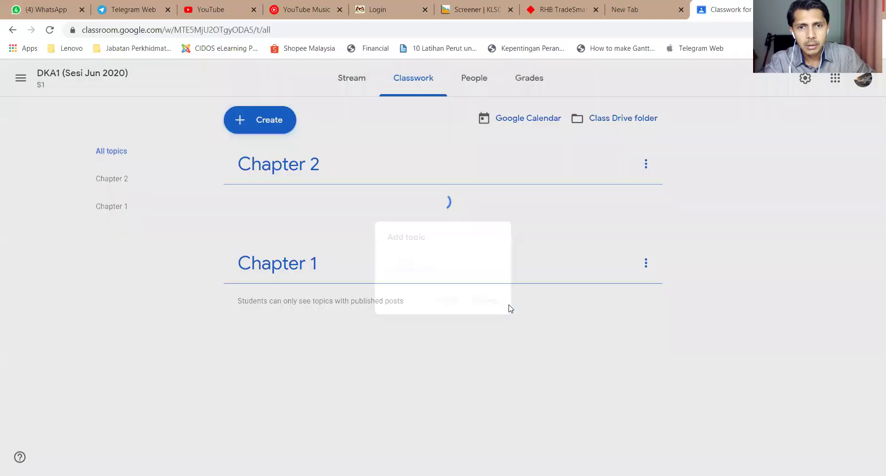
Add a classwork topic named "Introduction"
click(253, 119)
click(276, 311)
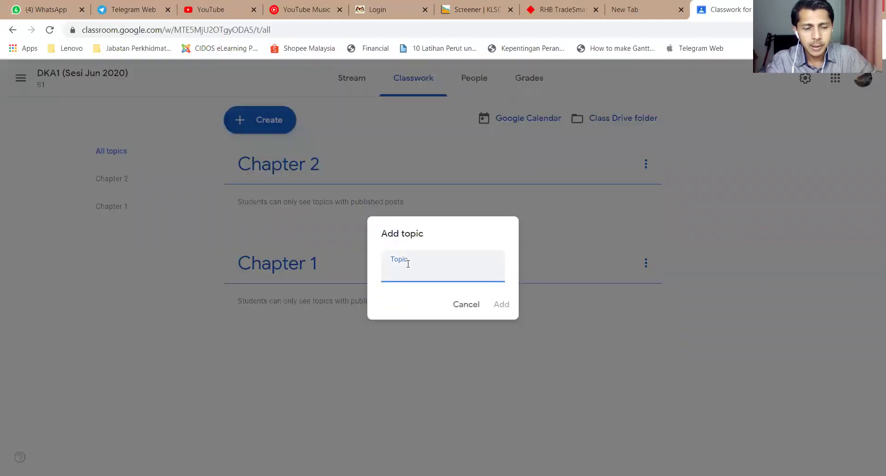
text(In)
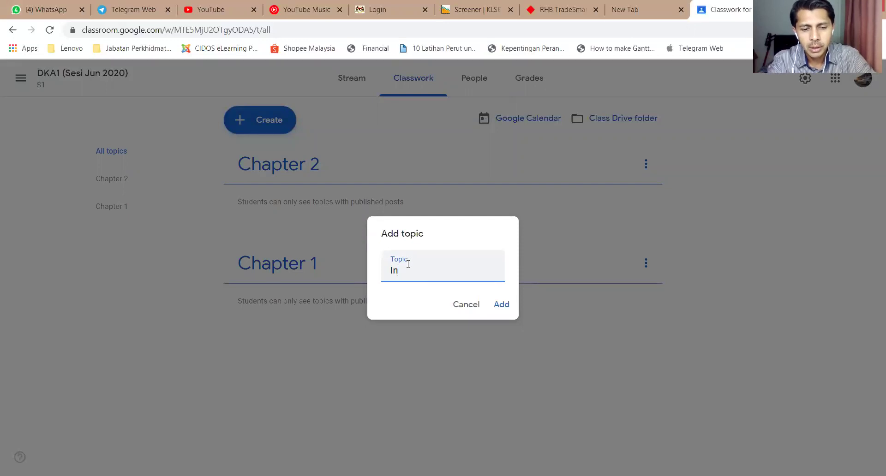
text(troduc)
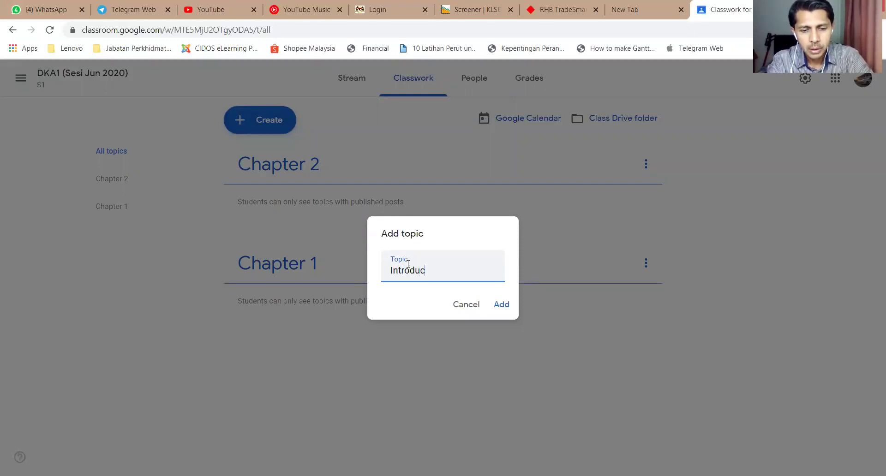
text(tion)
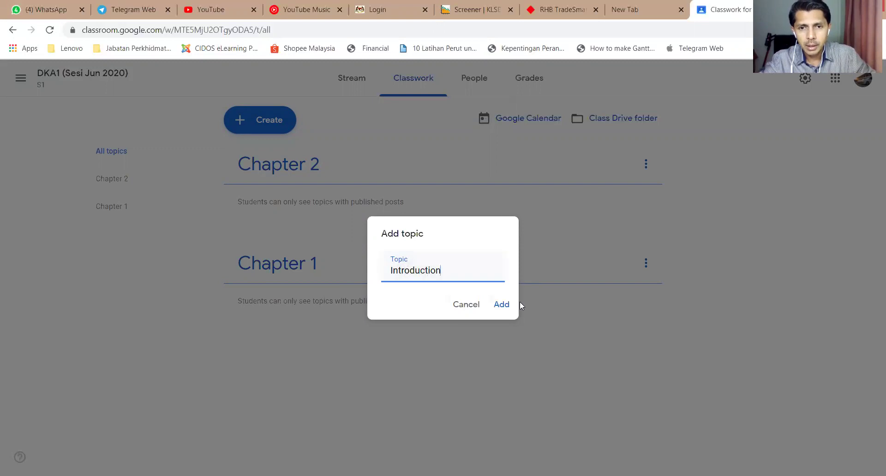
click(502, 305)
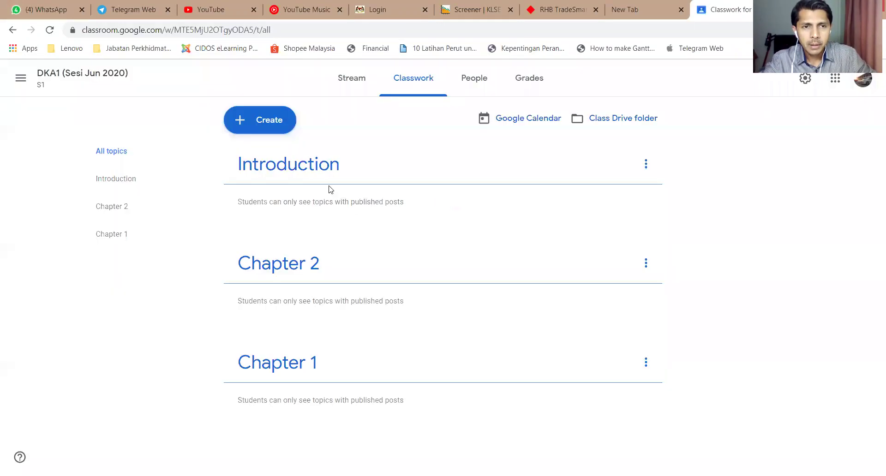
Add a classwork topic named "Students Profle"
click(271, 125)
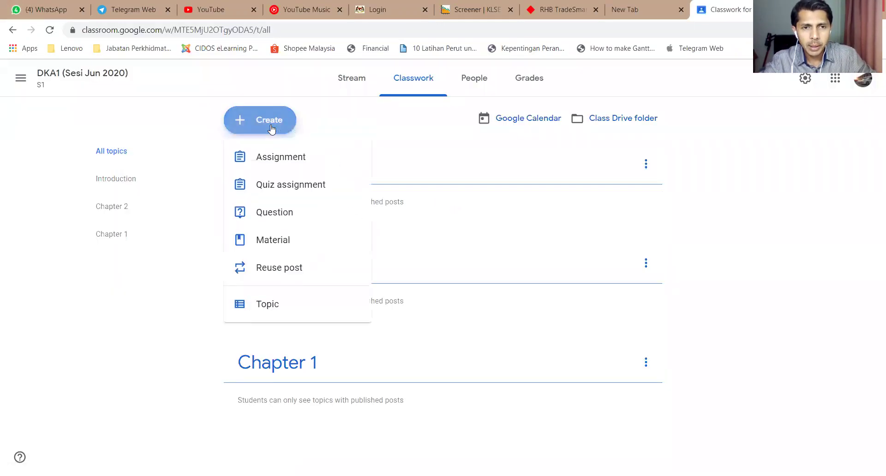
click(257, 308)
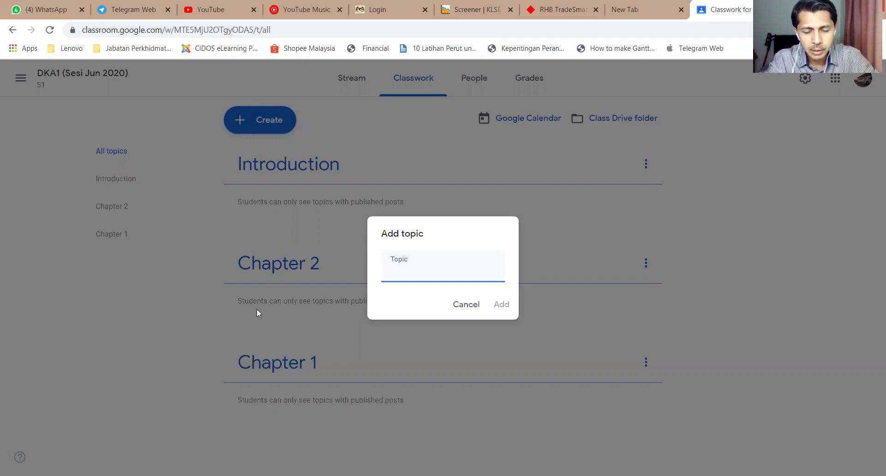
text(Stu)
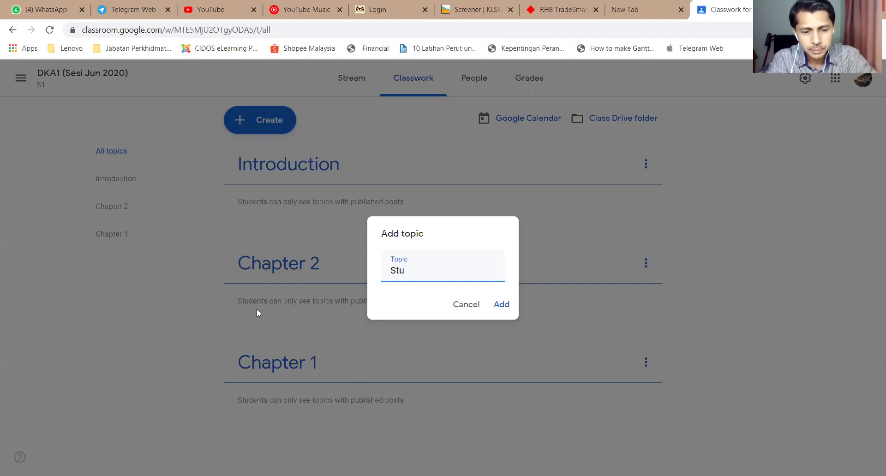
text(dents Profl)
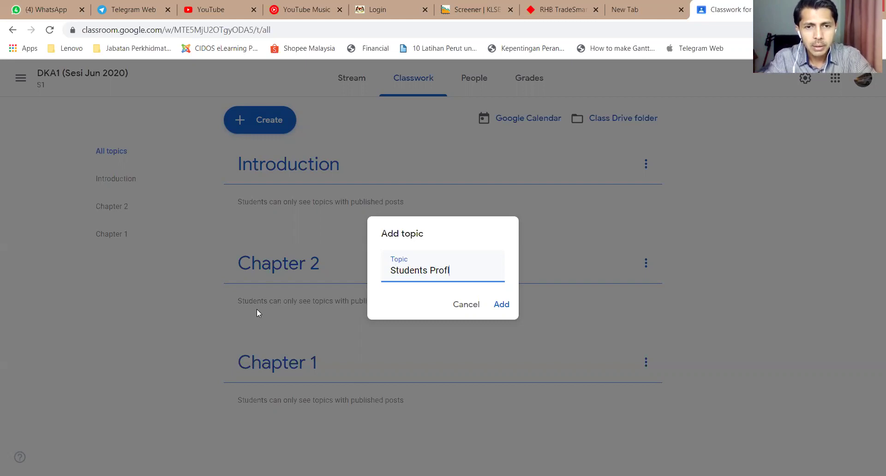
text(e)
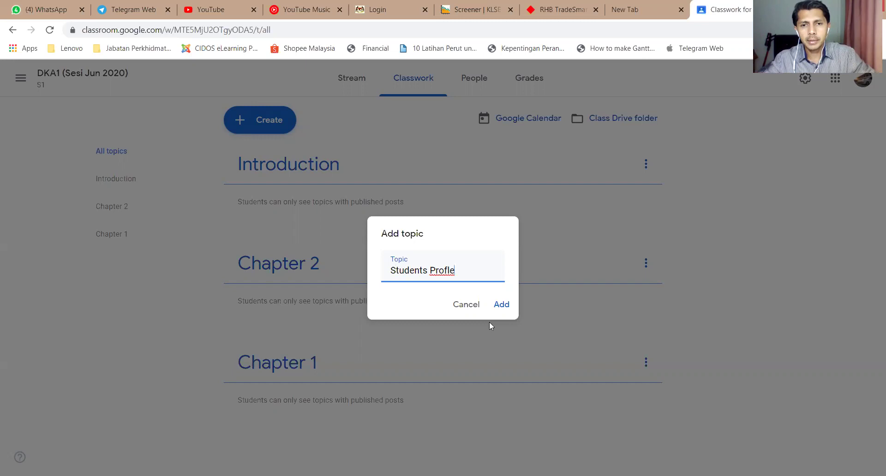
click(501, 304)
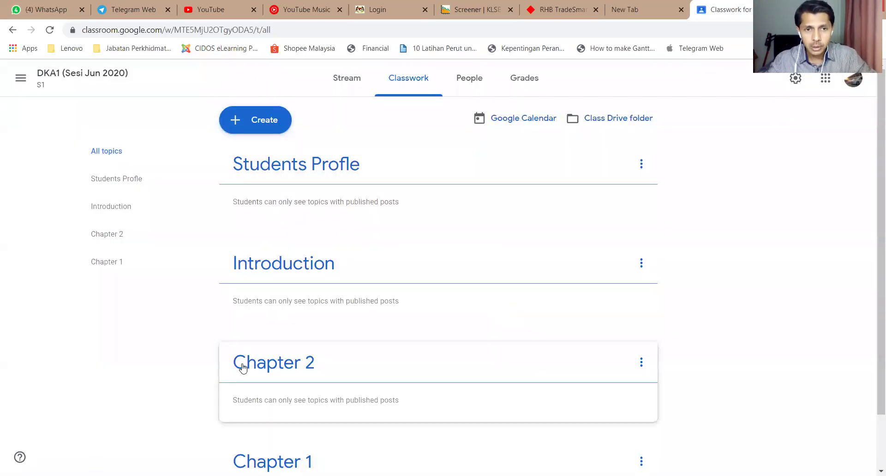
Reorder the topics by moving Chapter 1 above Chapter 2, directly below Introduction
scroll(298, 317, down, 2)
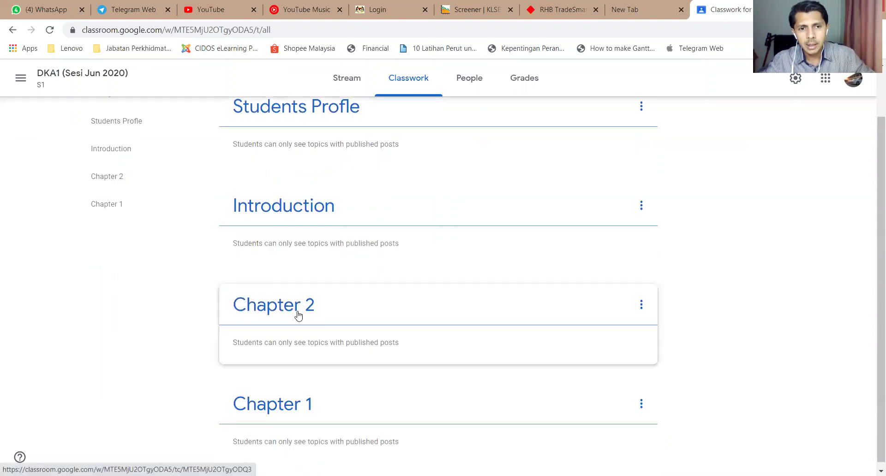
scroll(325, 365, up, 2)
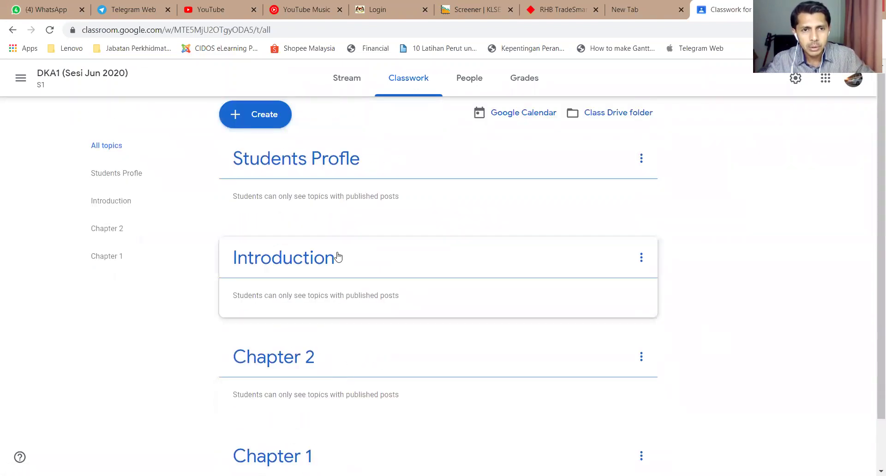
scroll(356, 425, down, 1)
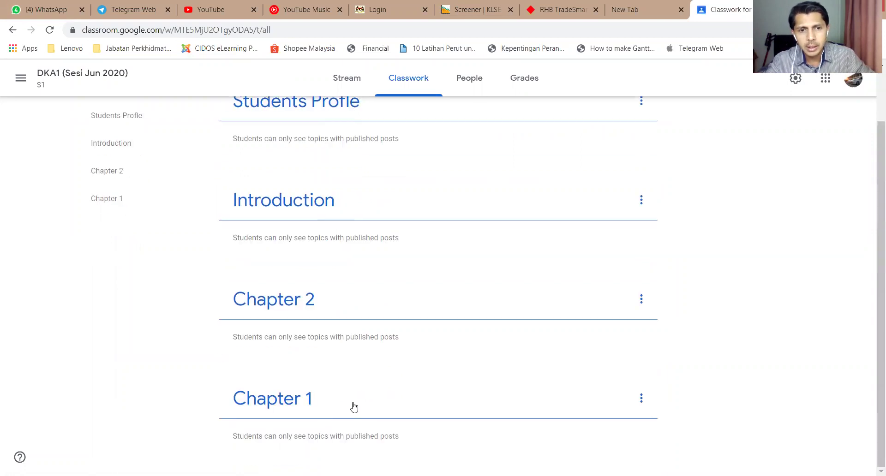
drag(359, 397, 341, 273)
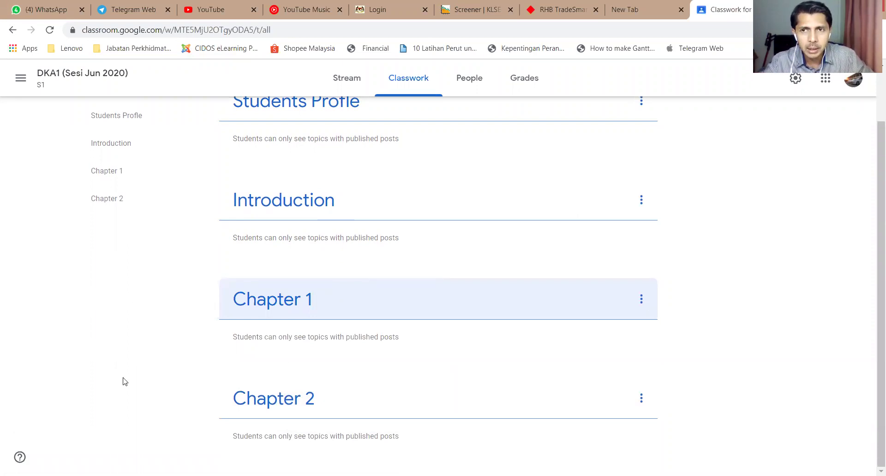
scroll(144, 361, up, 2)
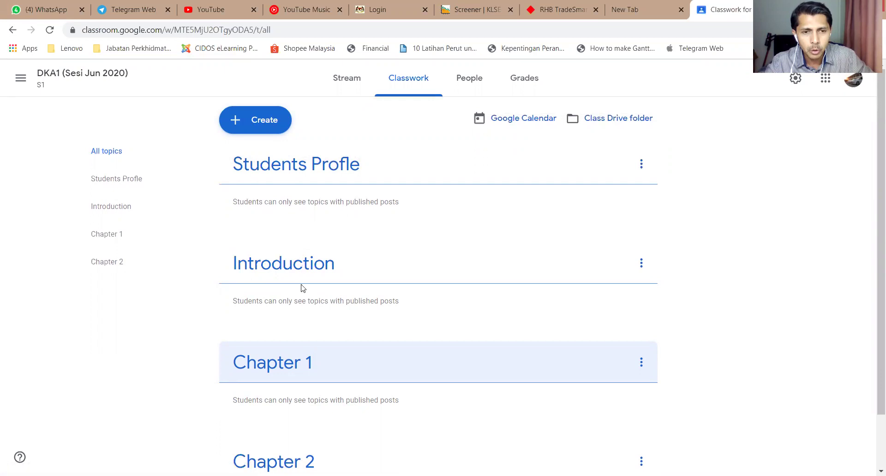
scroll(258, 323, down, 1)
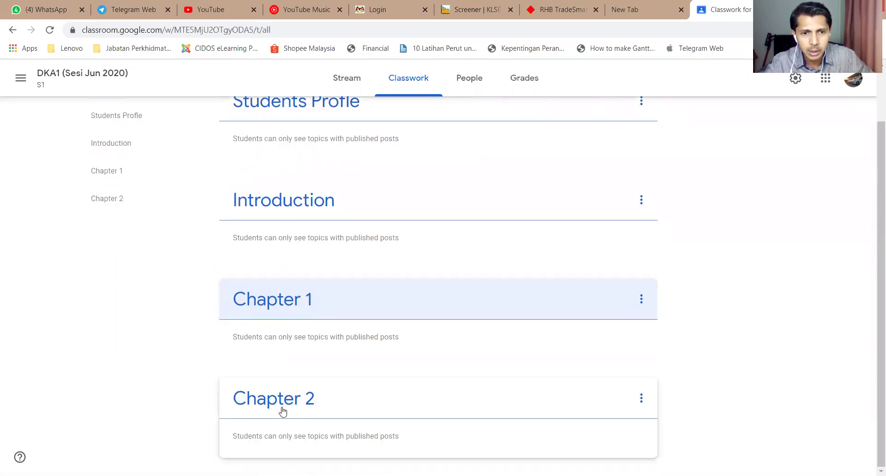